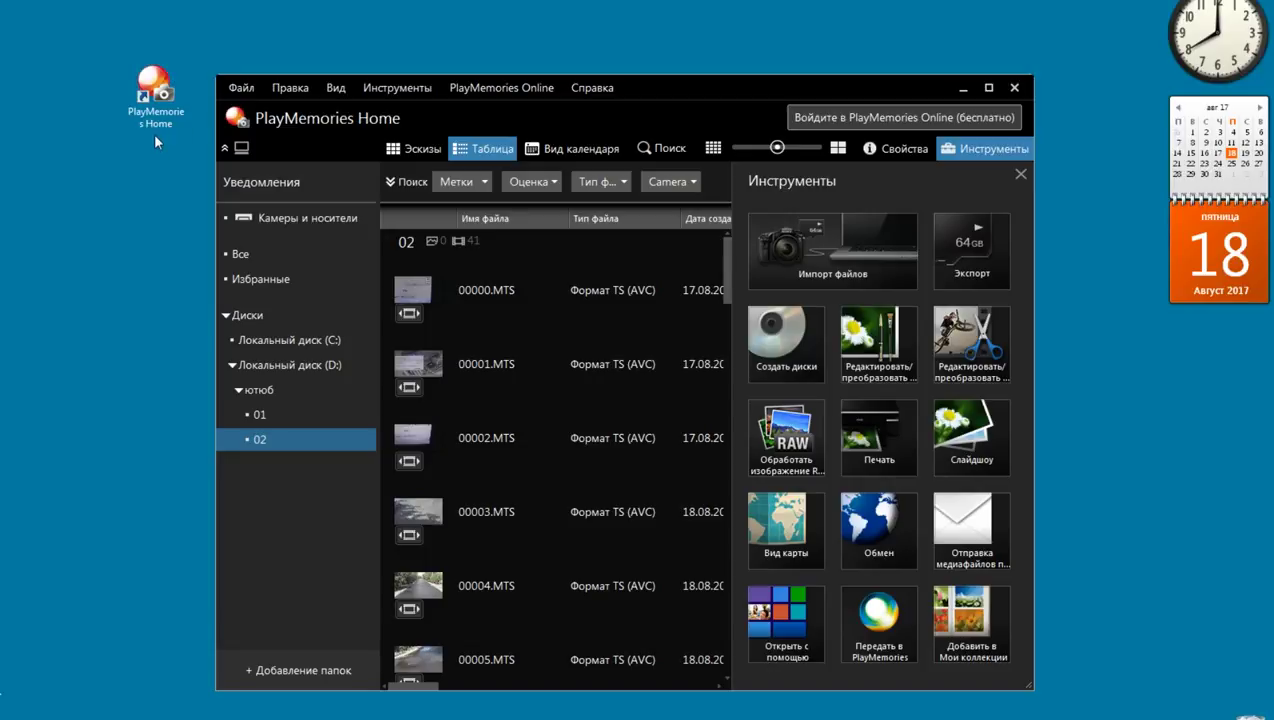
Move the PlayMemories Home desktop shortcut farther away from the program window and reposition that window on the desktop
left_click(155, 130)
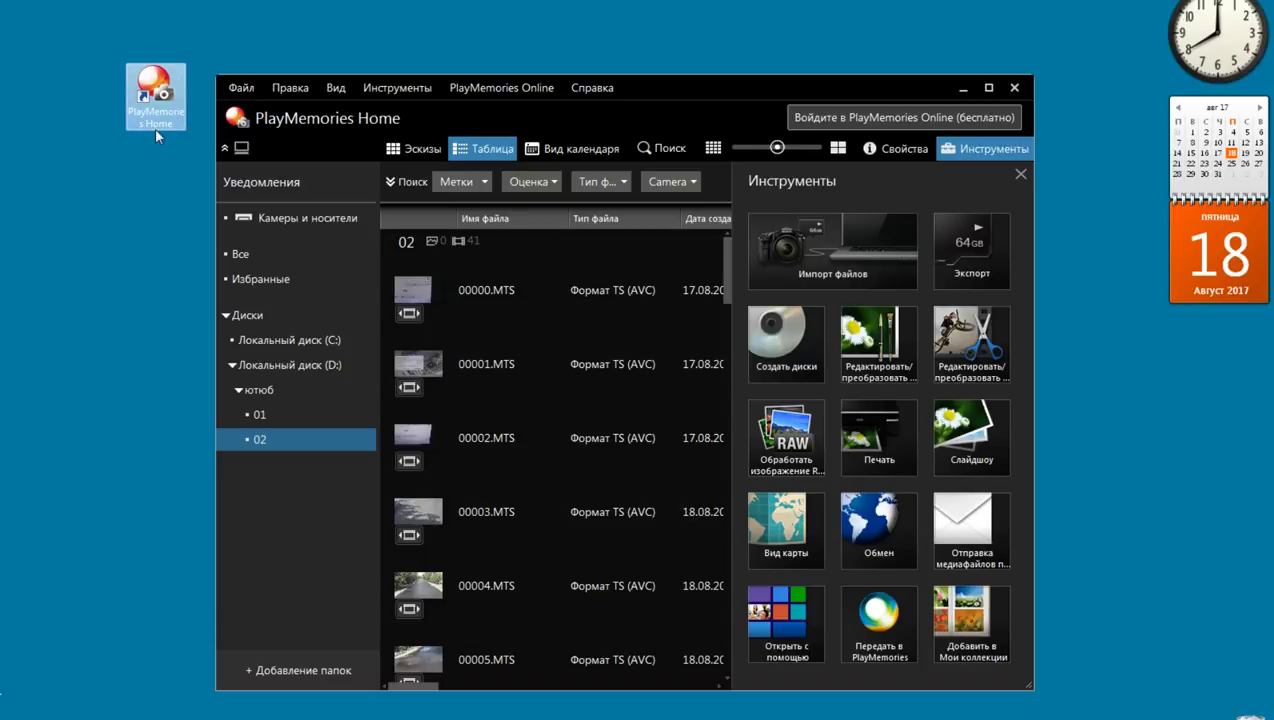
left_click_drag(157, 95, 93, 148)
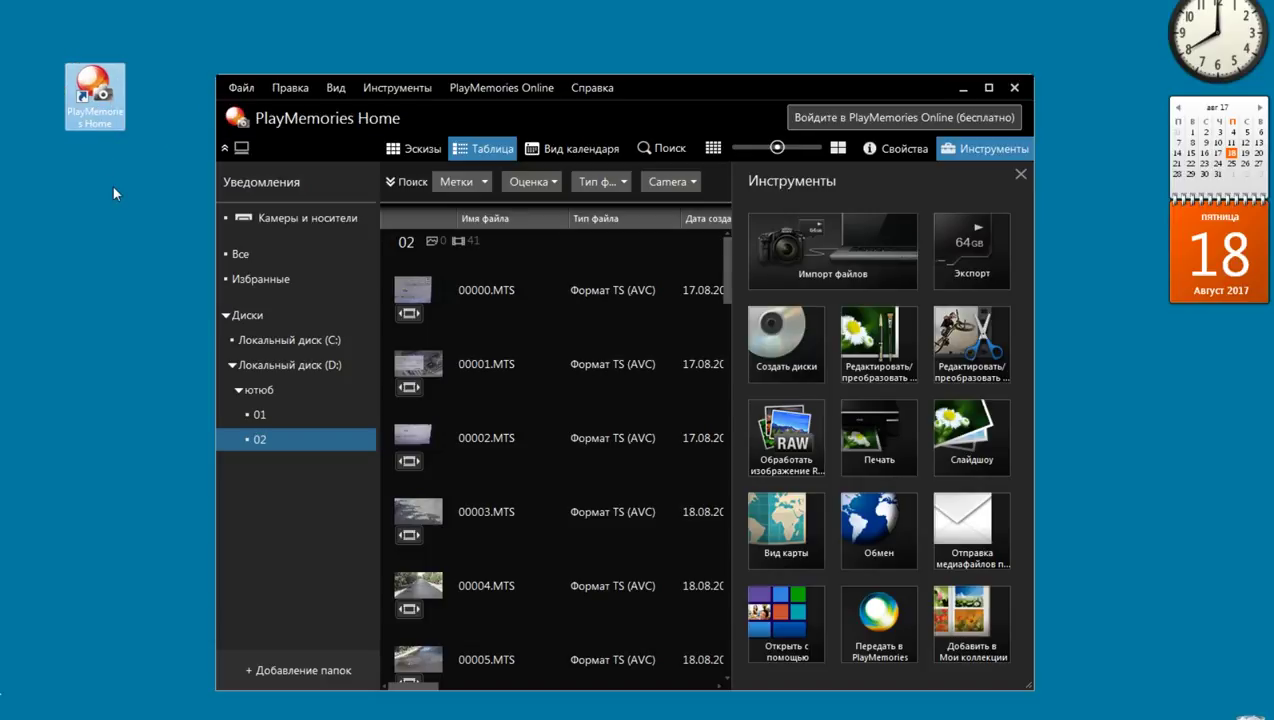
left_click_drag(704, 87, 668, 70)
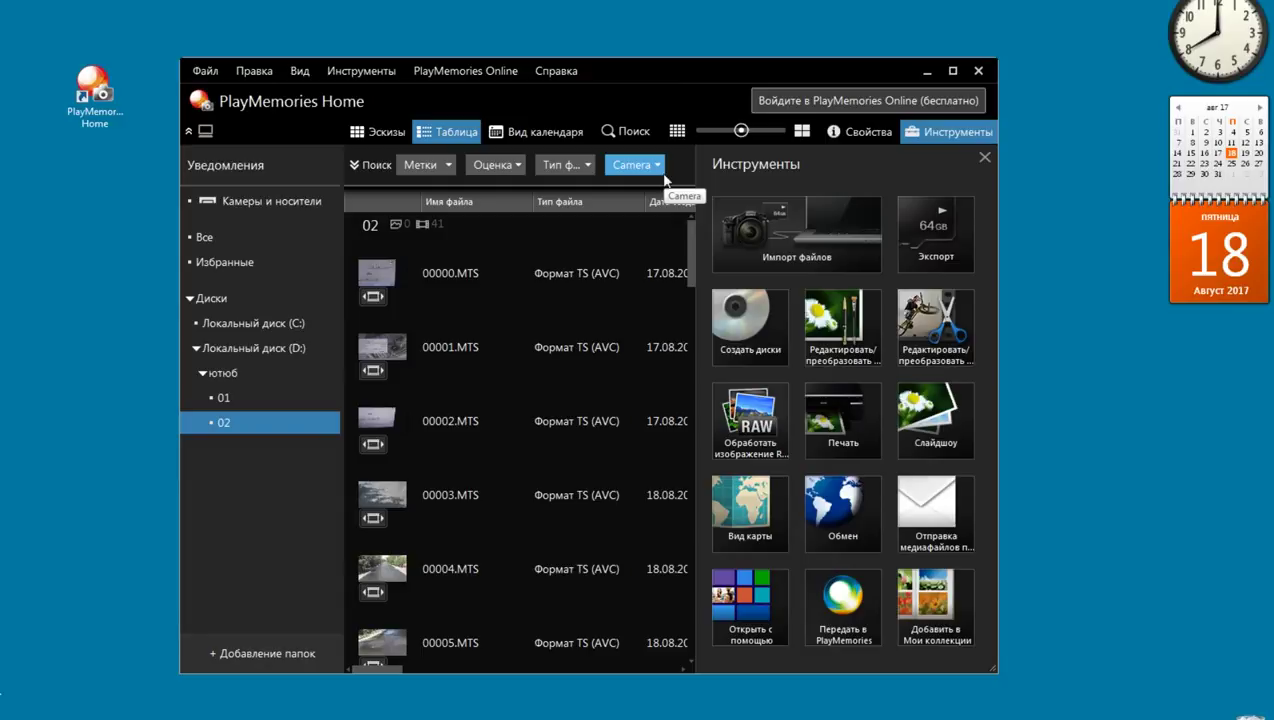
left_click_drag(670, 82, 688, 76)
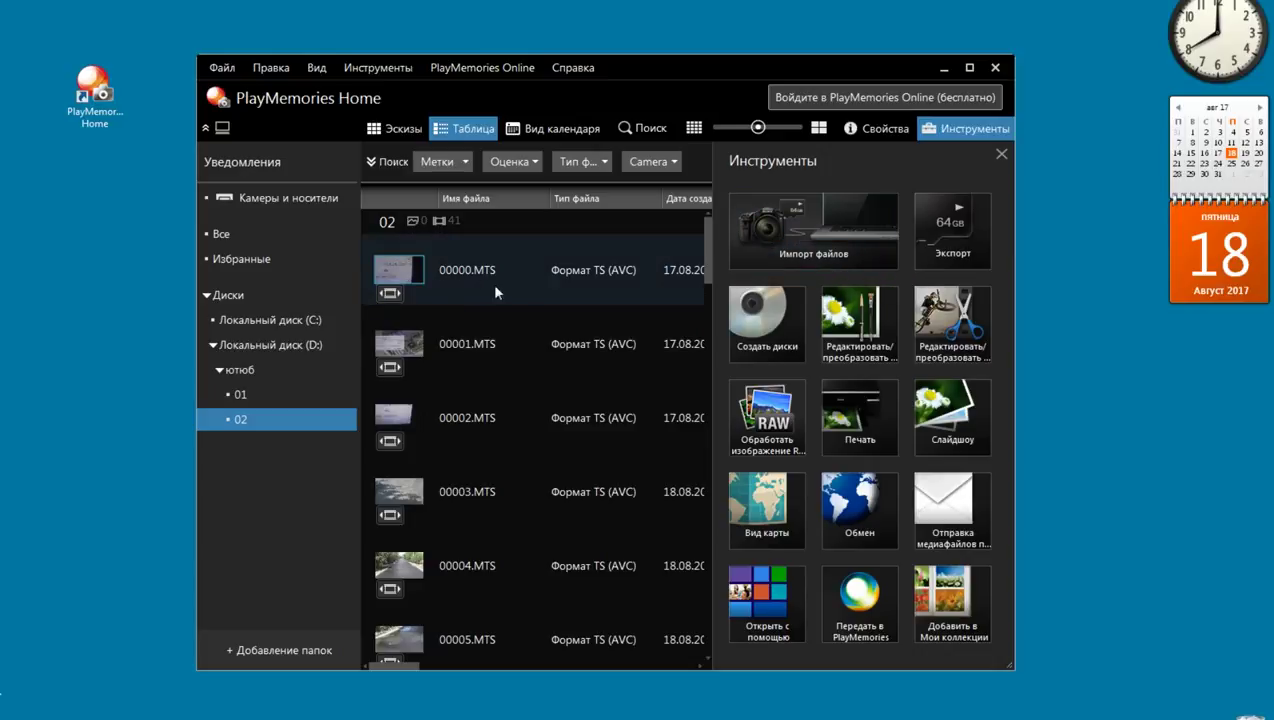
Select clip 00000.MTS in folder 02 and open the video file merging tool from the video editing and conversion tools
left_click(396, 284)
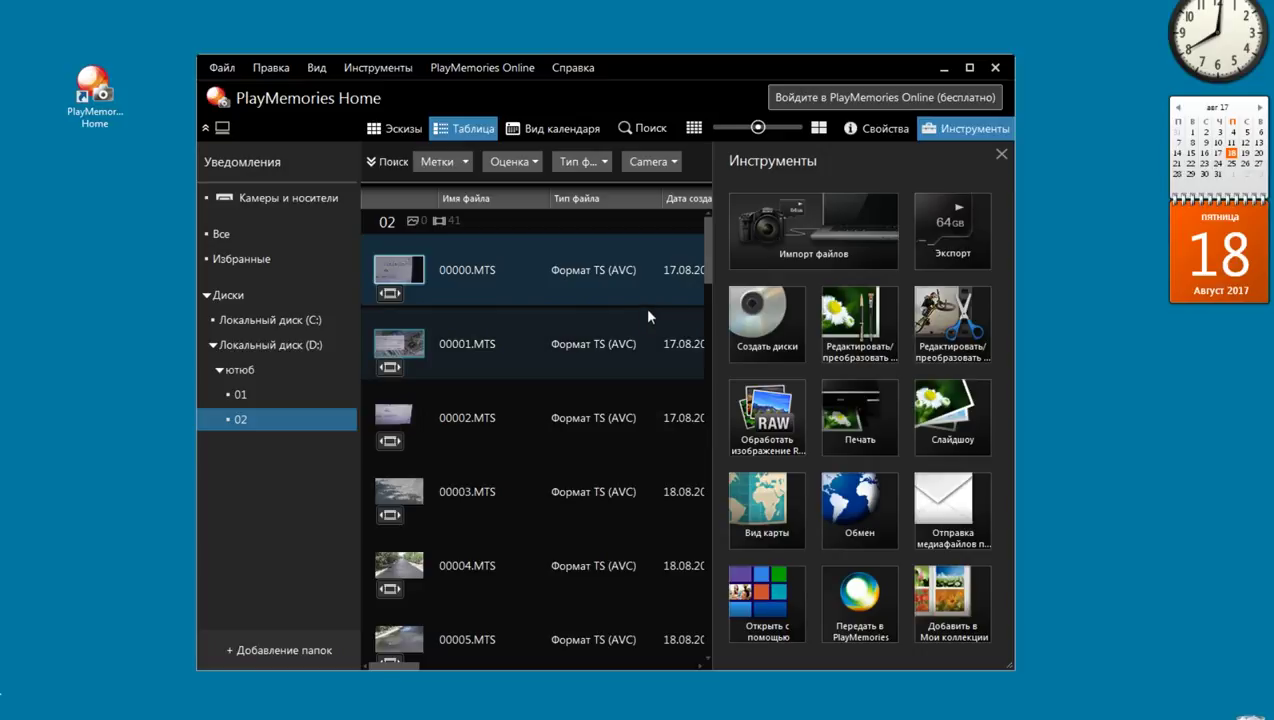
left_click(958, 328)
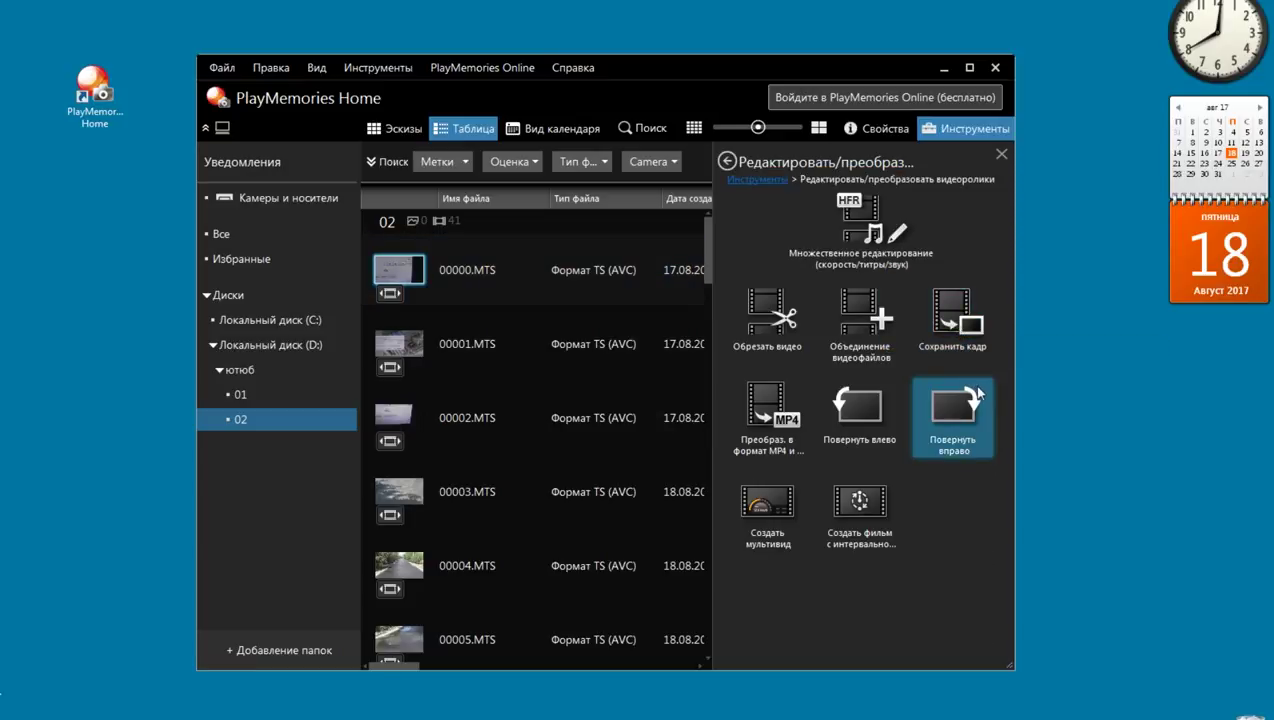
left_click(860, 318)
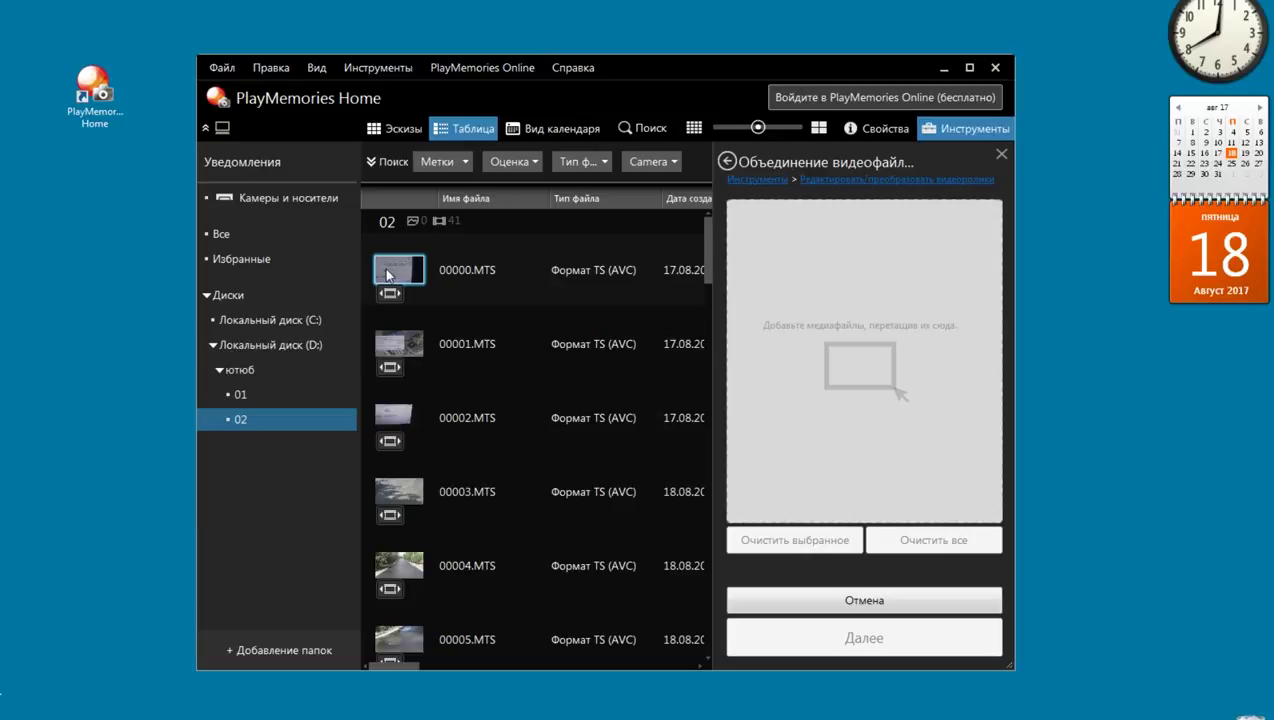
Select all the MTS clips in folder 02 and add them to the merge list
left_click_drag(709, 262, 727, 651)
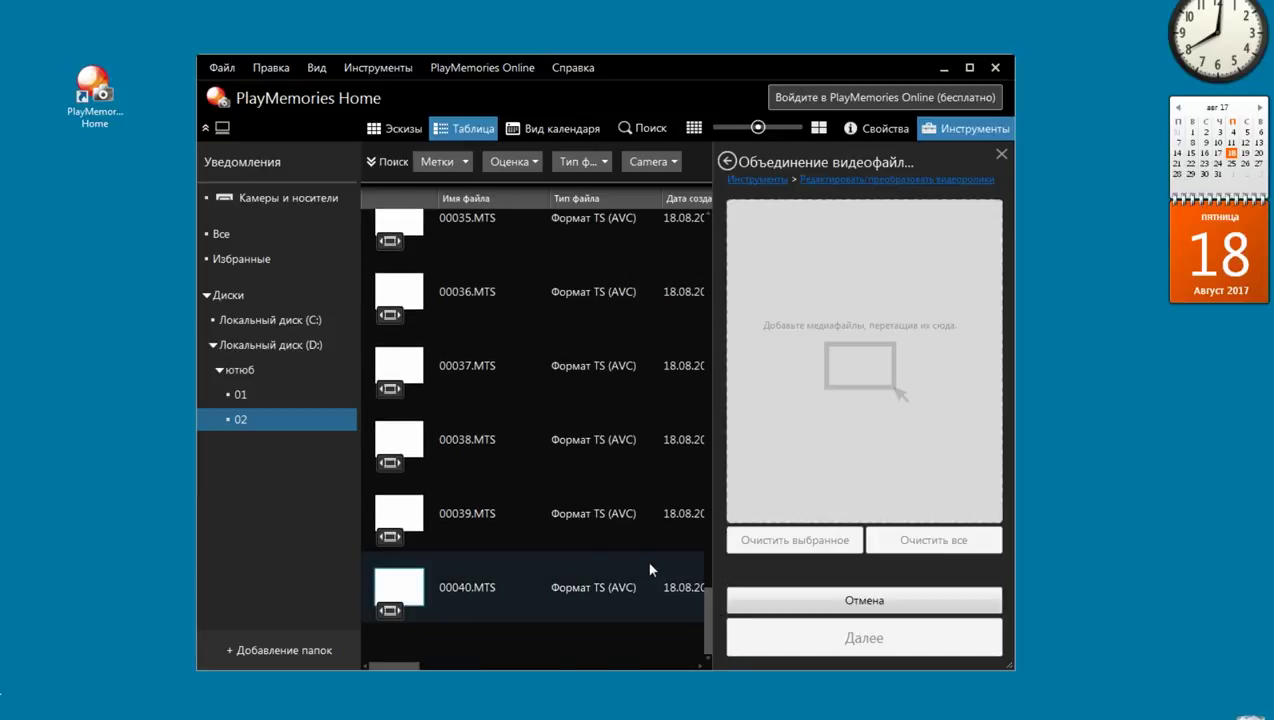
key("ctrl+a")
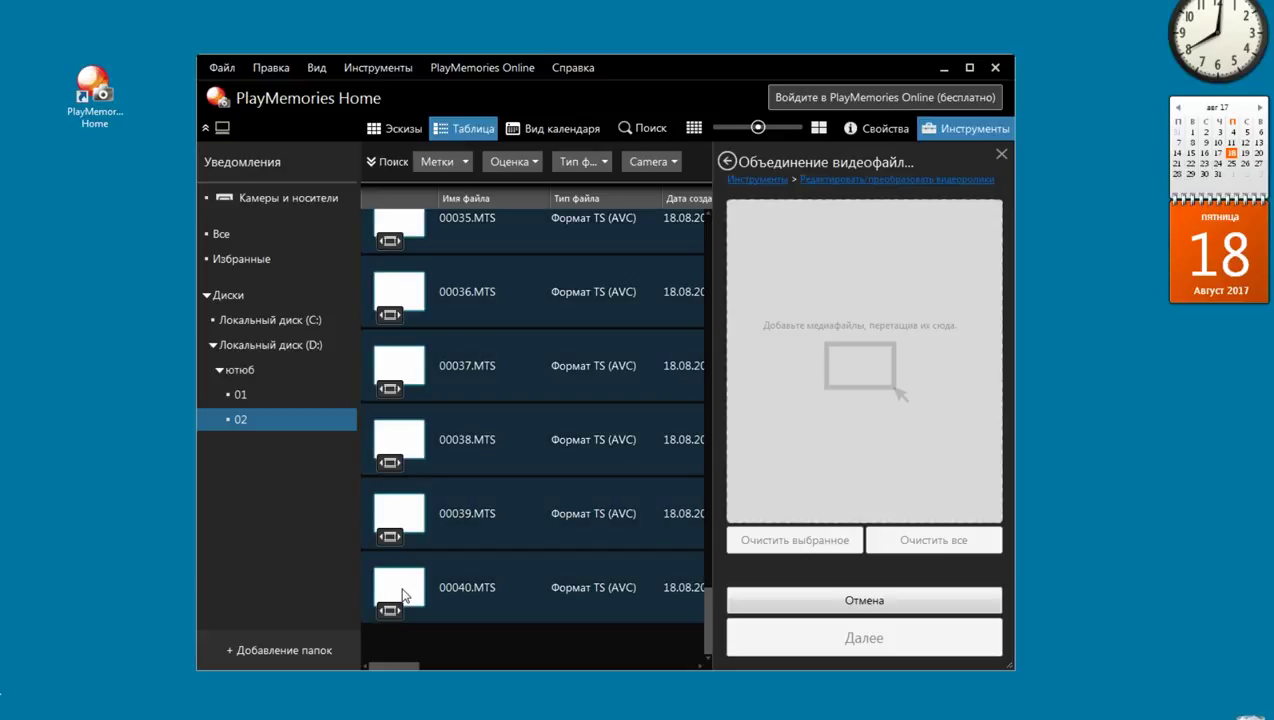
left_click_drag(403, 595, 771, 440)
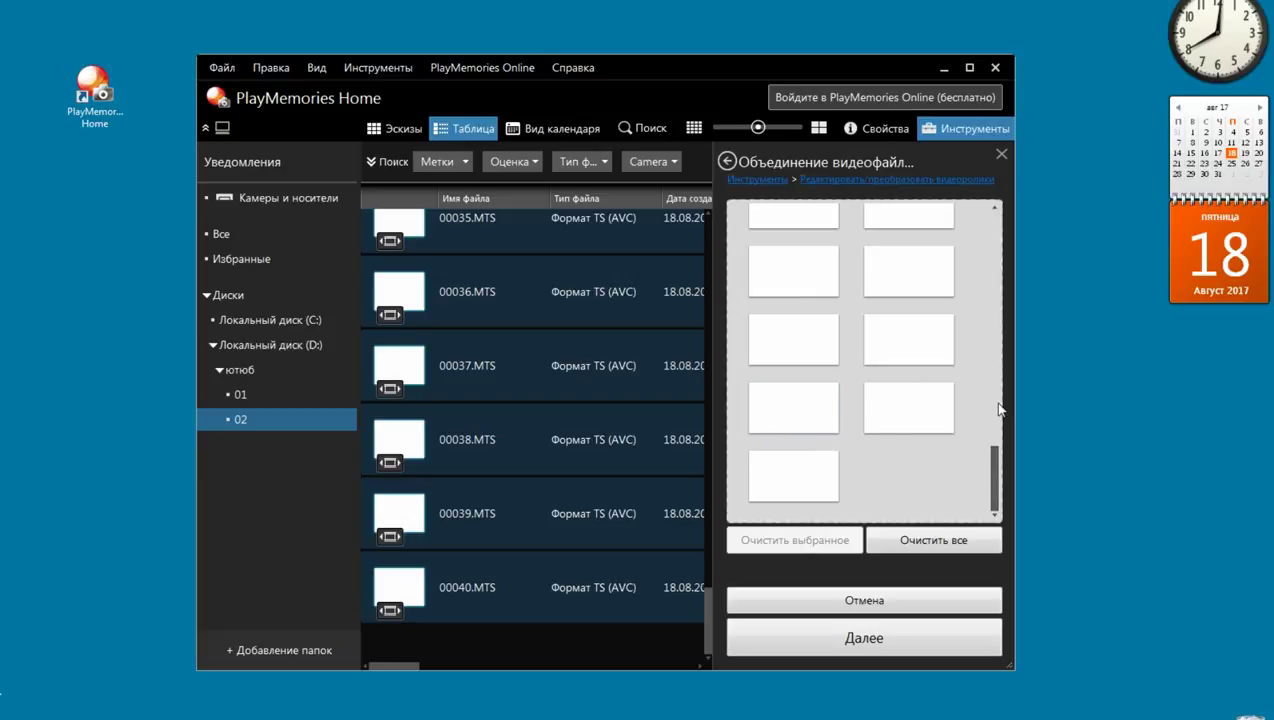
Look through the whole merge list while the thumbnails load to check the added clips and their order
left_click_drag(1000, 410, 999, 317)
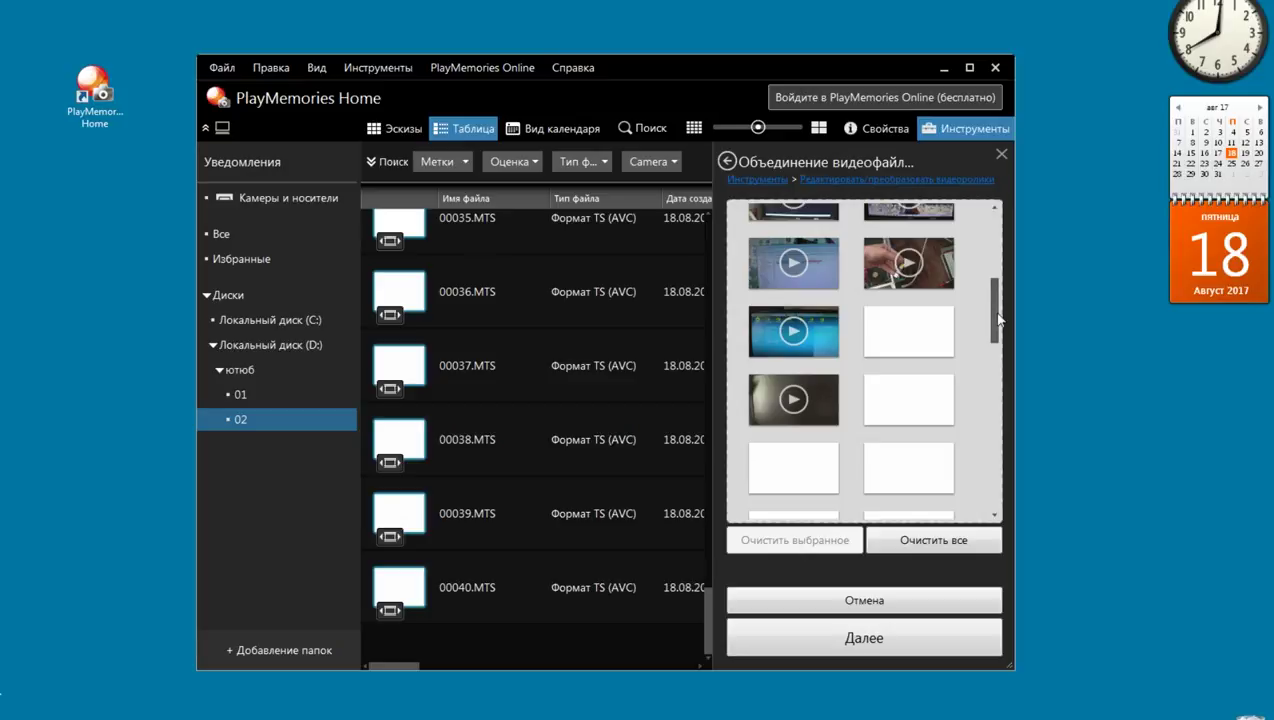
left_click_drag(996, 312, 990, 480)
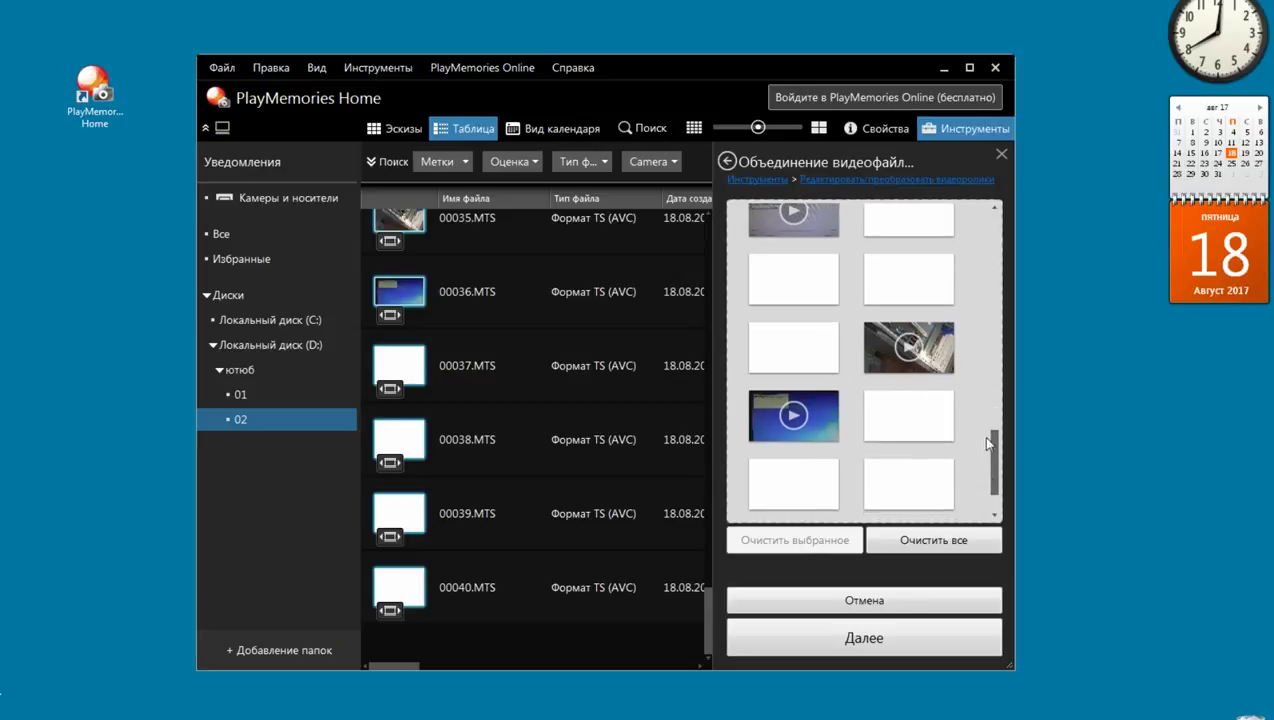
scroll(981, 435, "down", 1)
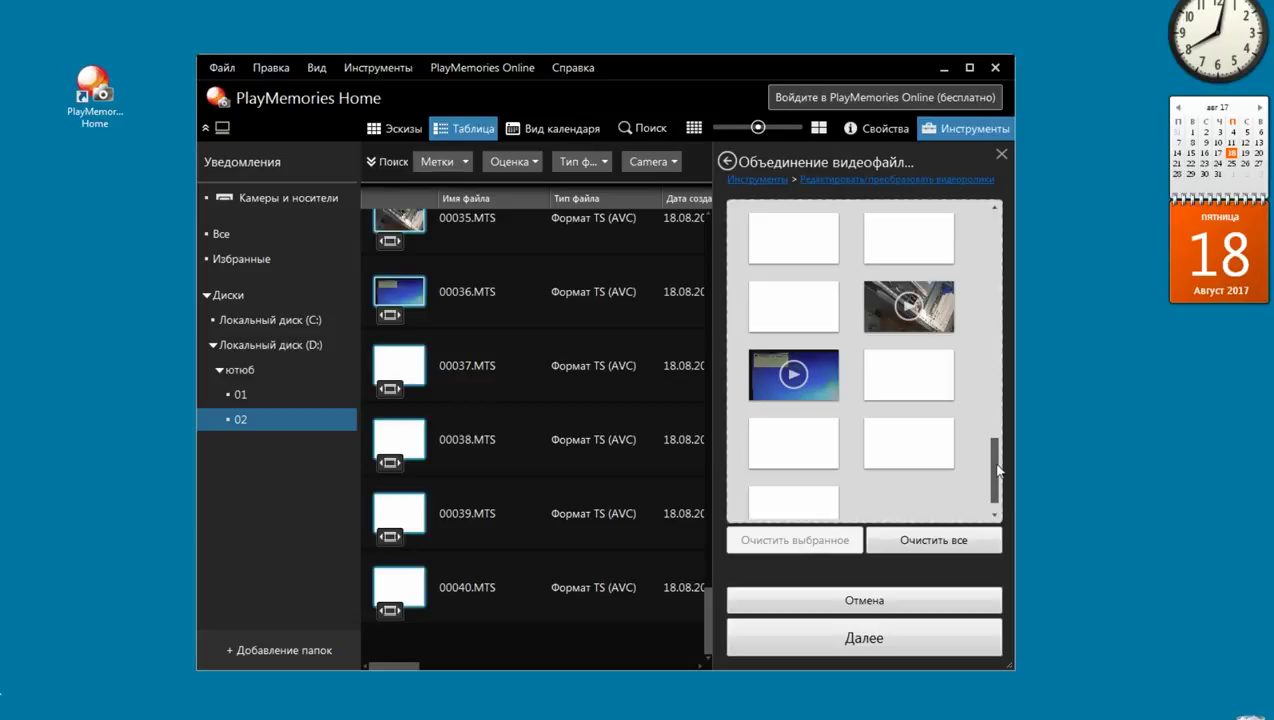
left_click_drag(997, 472, 997, 484)
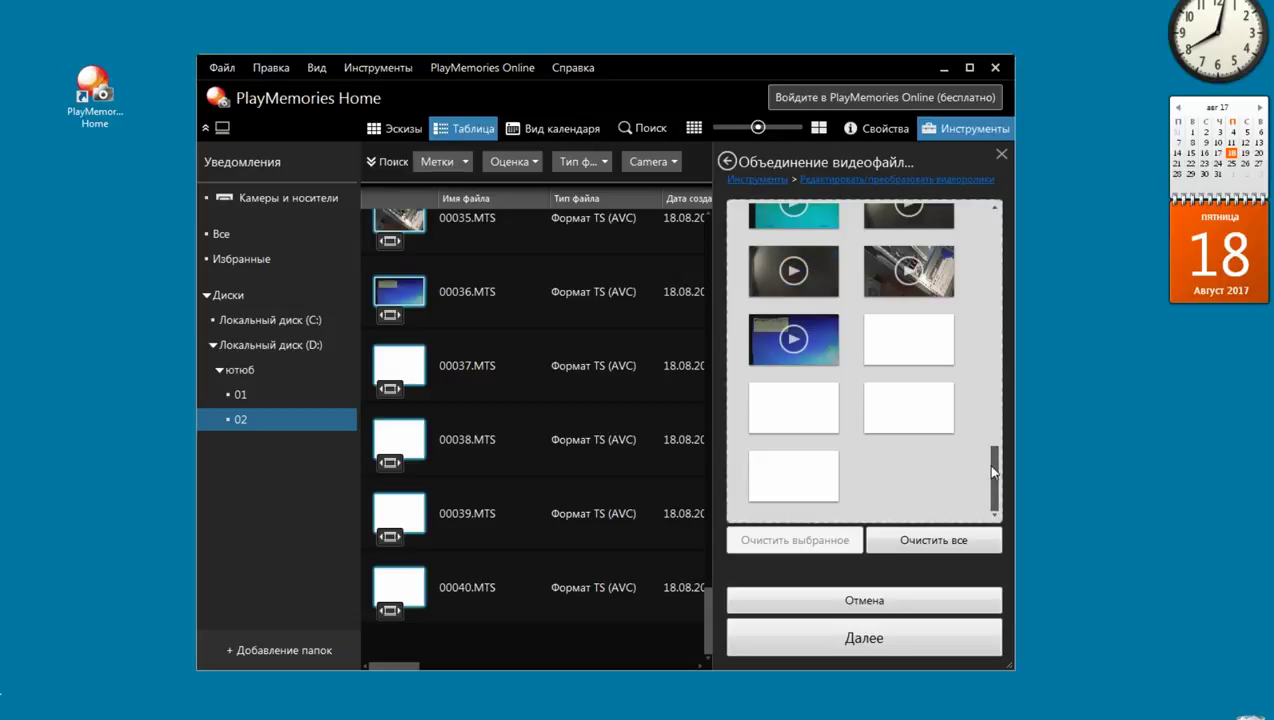
left_click_drag(754, 75, 762, 57)
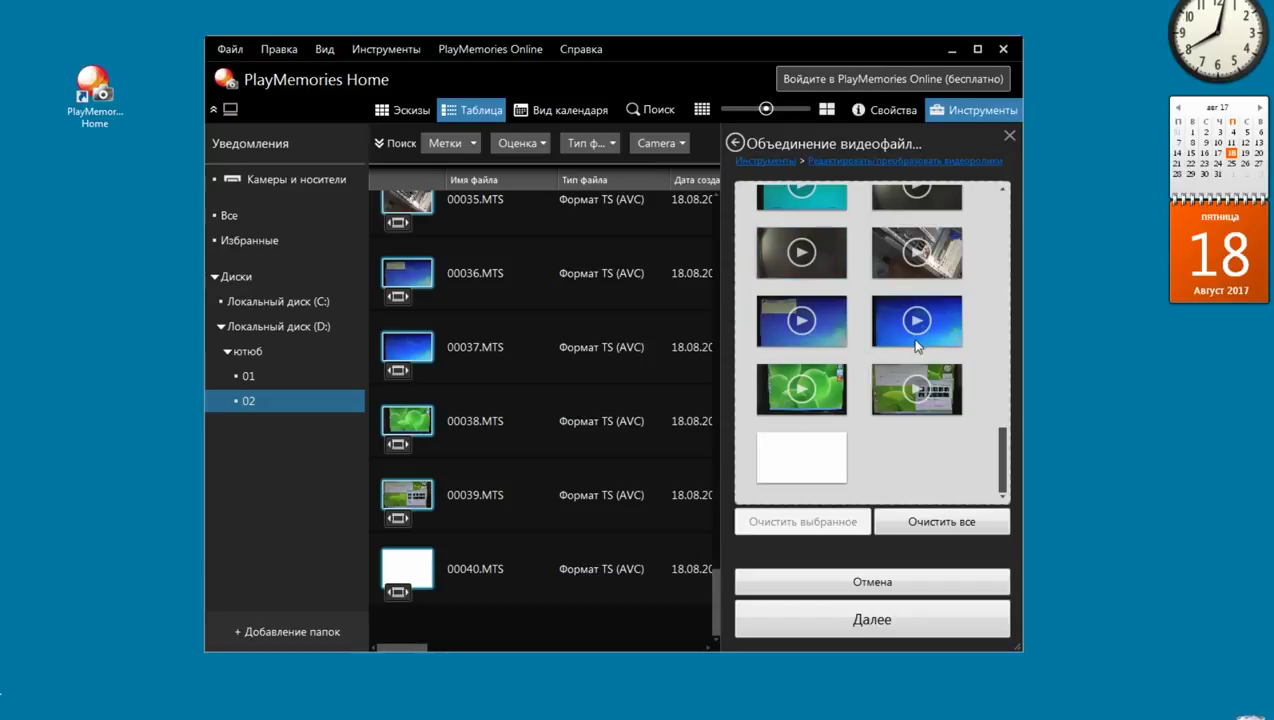
mouse_move(1000, 458)
left_mouse_down()
mouse_move(1000, 400)
mouse_move(1000, 465)
left_mouse_up()
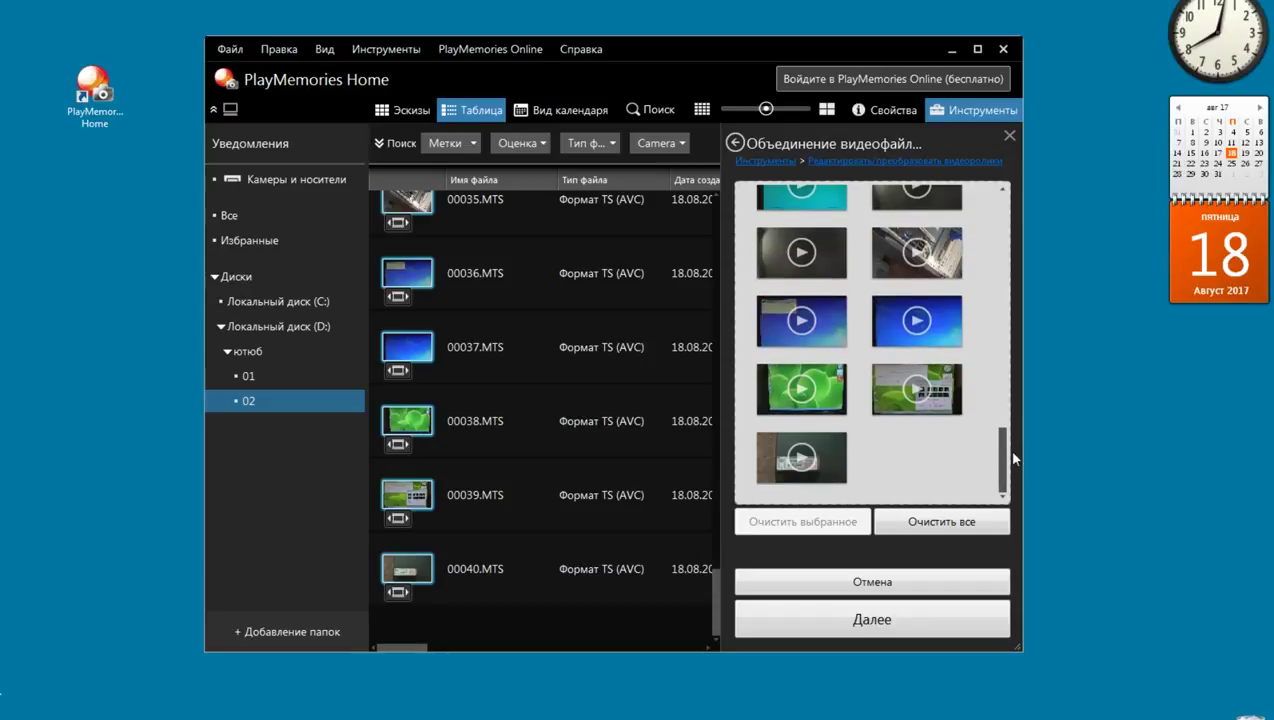
left_click_drag(1000, 458, 1003, 212)
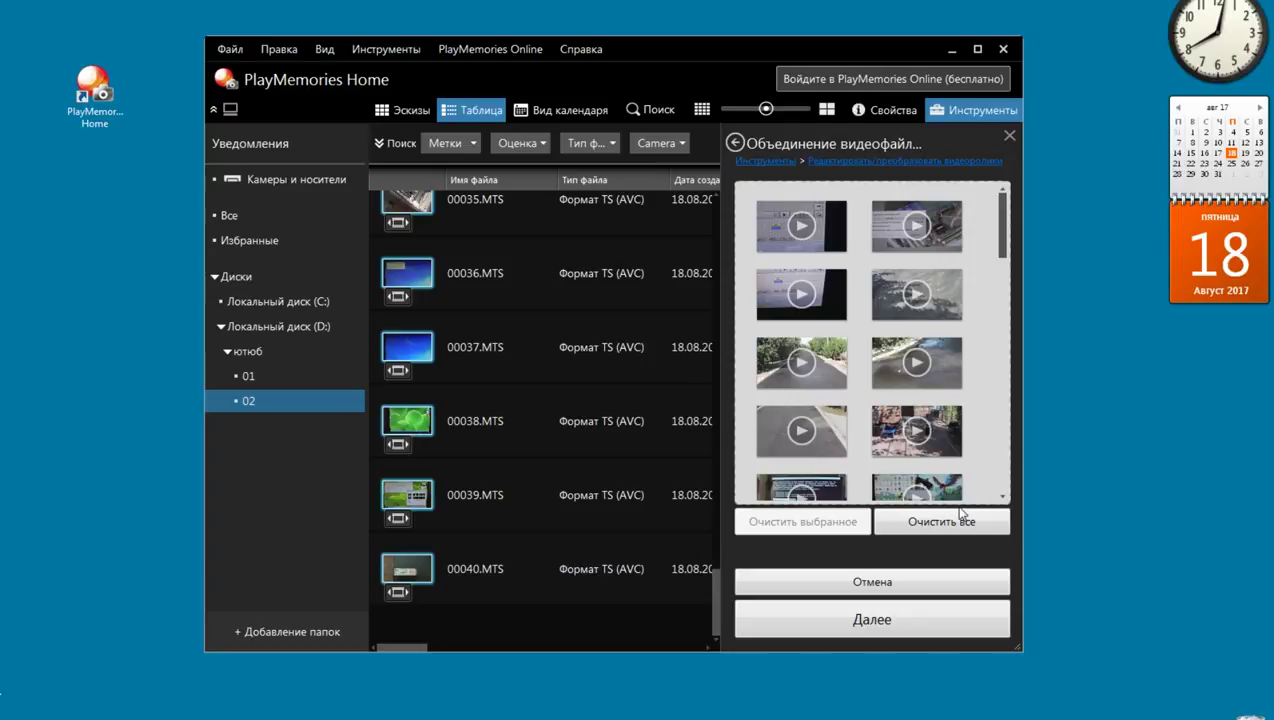
Continue with the complete merge list, start merging the videos in the given order and agree to re-encoding them
left_click(884, 627)
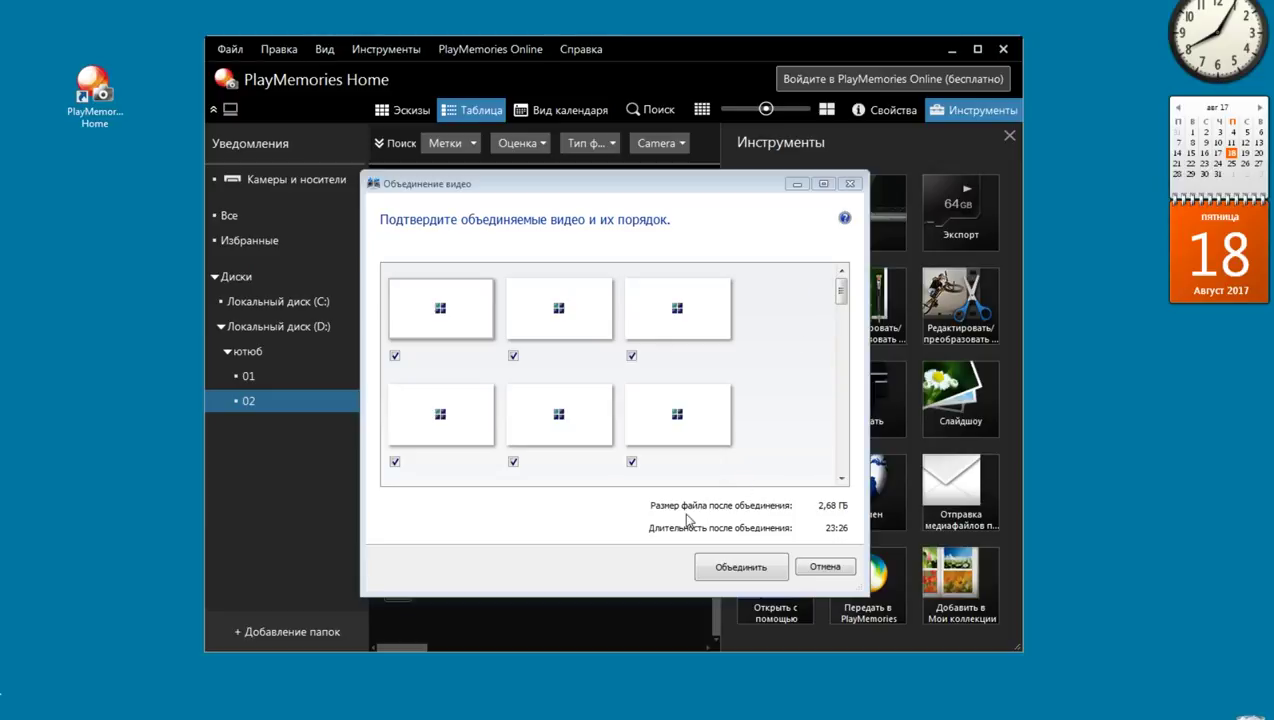
left_click(746, 574)
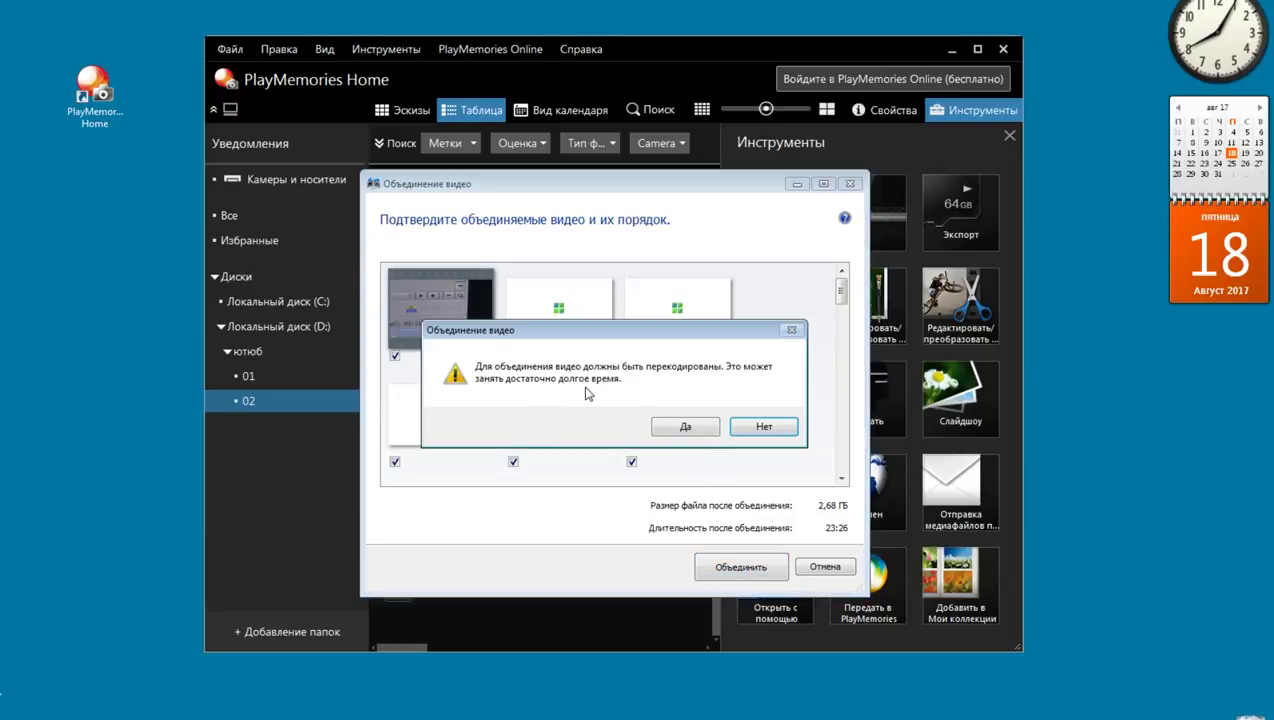
left_click(670, 428)
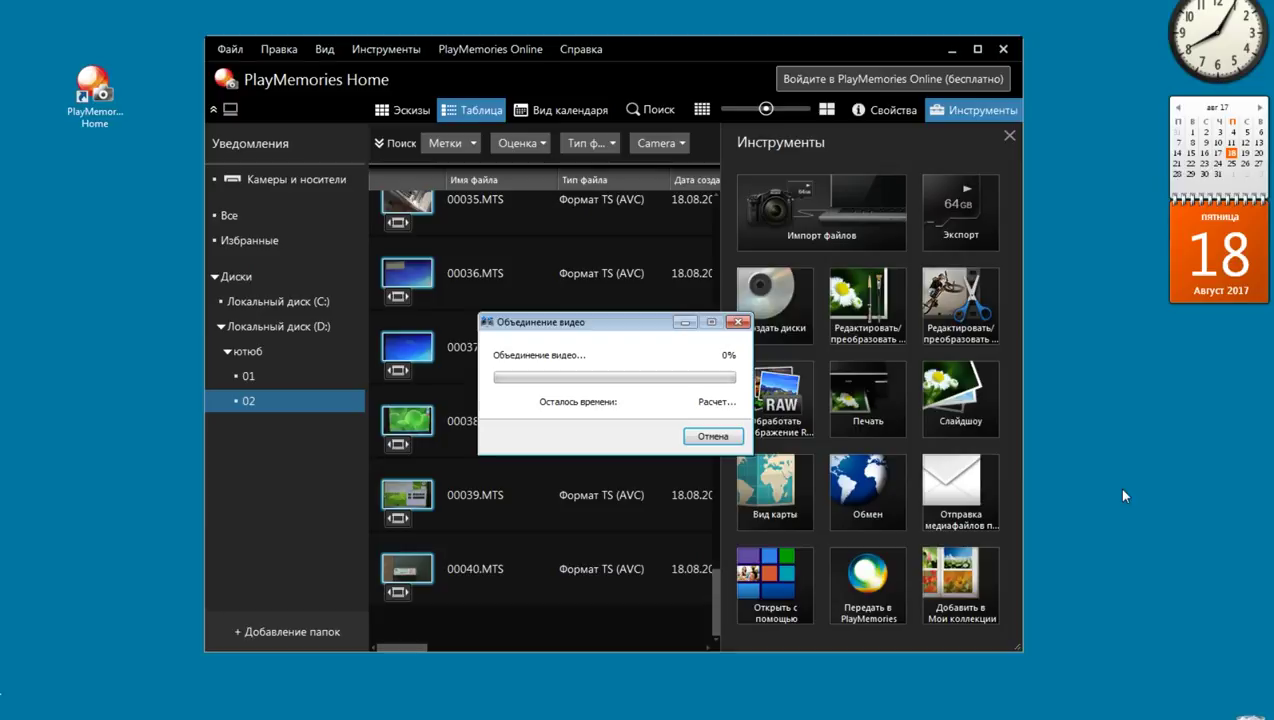
Switch to Windows Task Manager, check the CPU and memory load beside the merge progress window, and close it
right_click(986, 718)
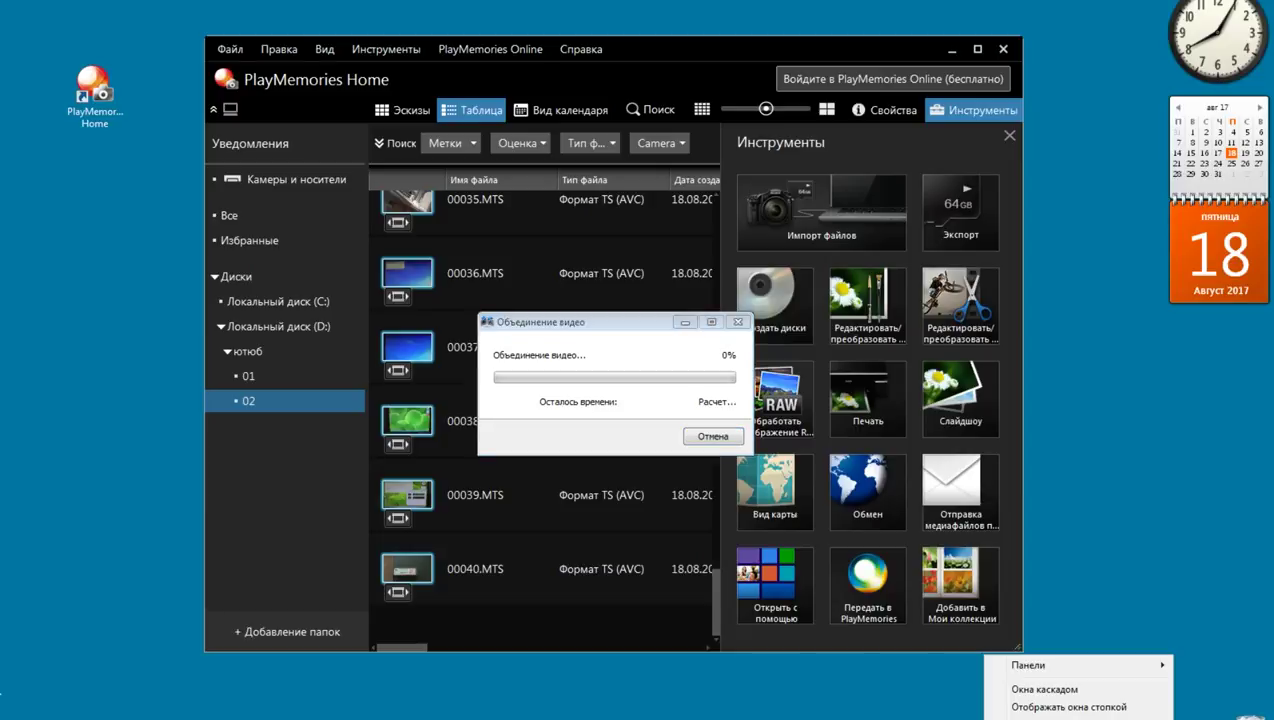
left_click(1040, 716)
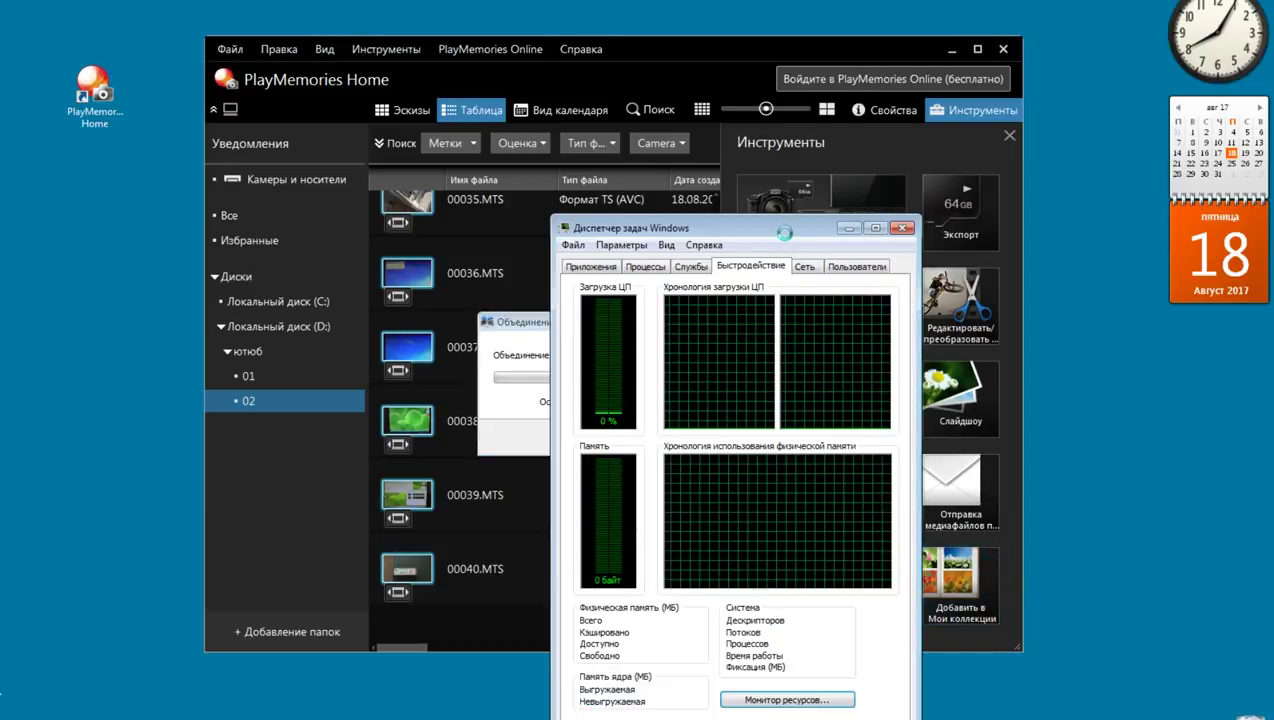
left_click_drag(799, 220, 1062, 143)
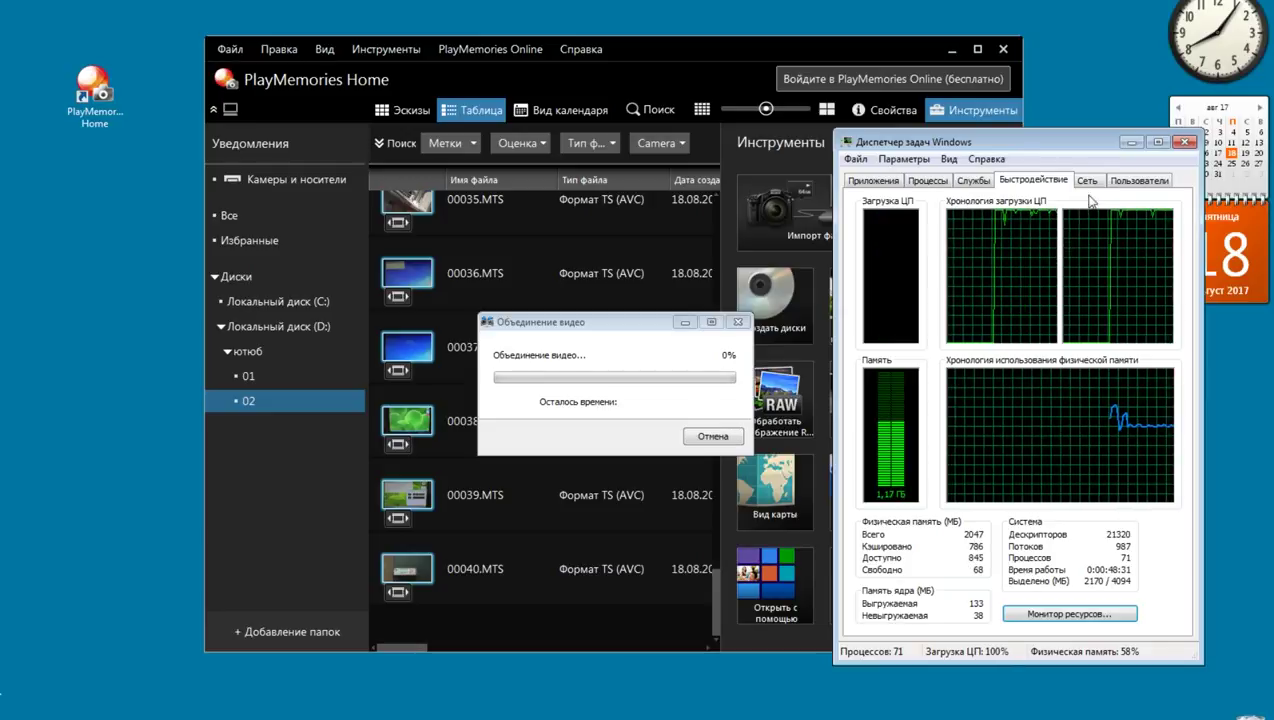
left_click(1185, 141)
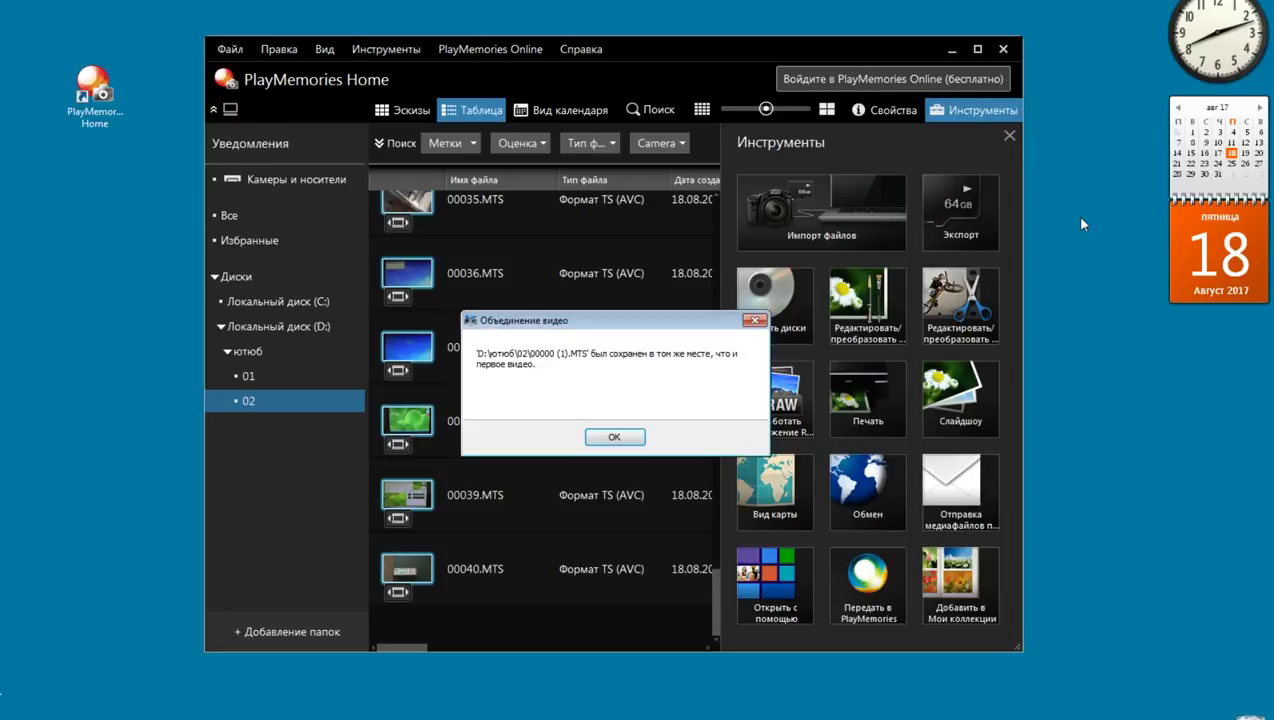
Acknowledge the completed merge, switch to Windows Explorer, open the folder D:\ютюб\02 and select the merged file 00000 (1).MTS
left_click(620, 439)
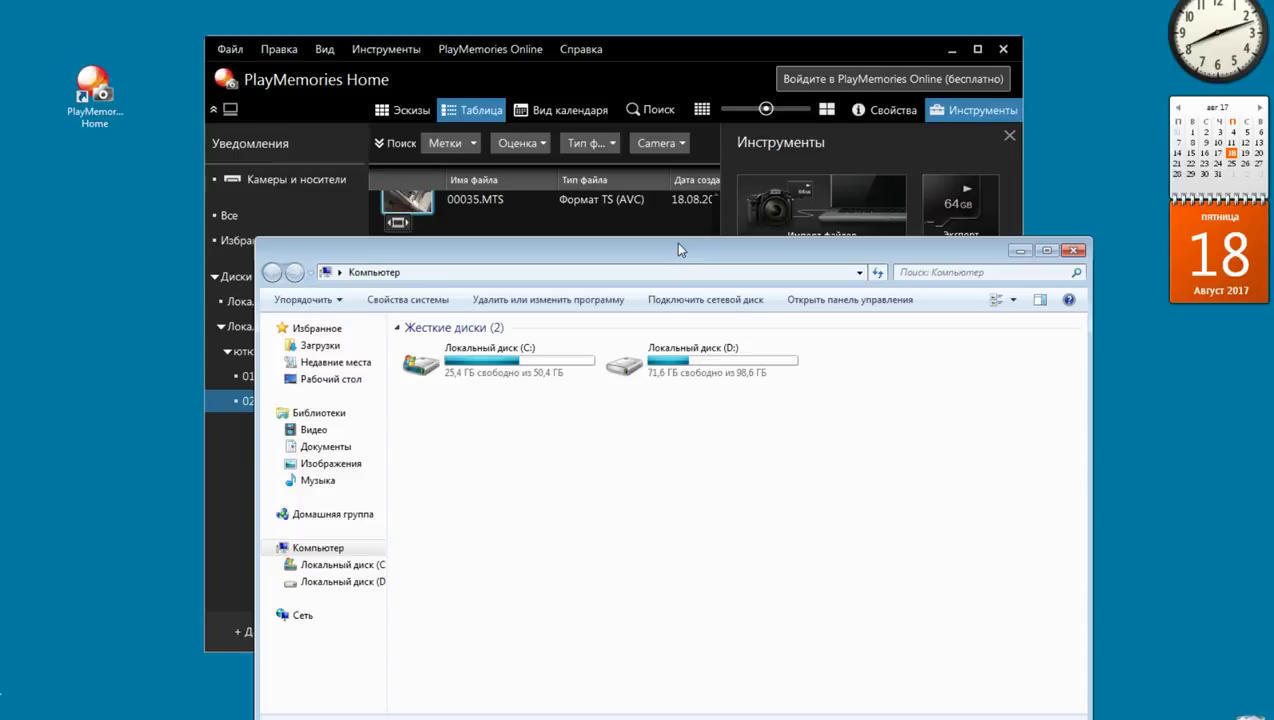
left_click_drag(675, 242, 642, 155)
double_click(630, 245)
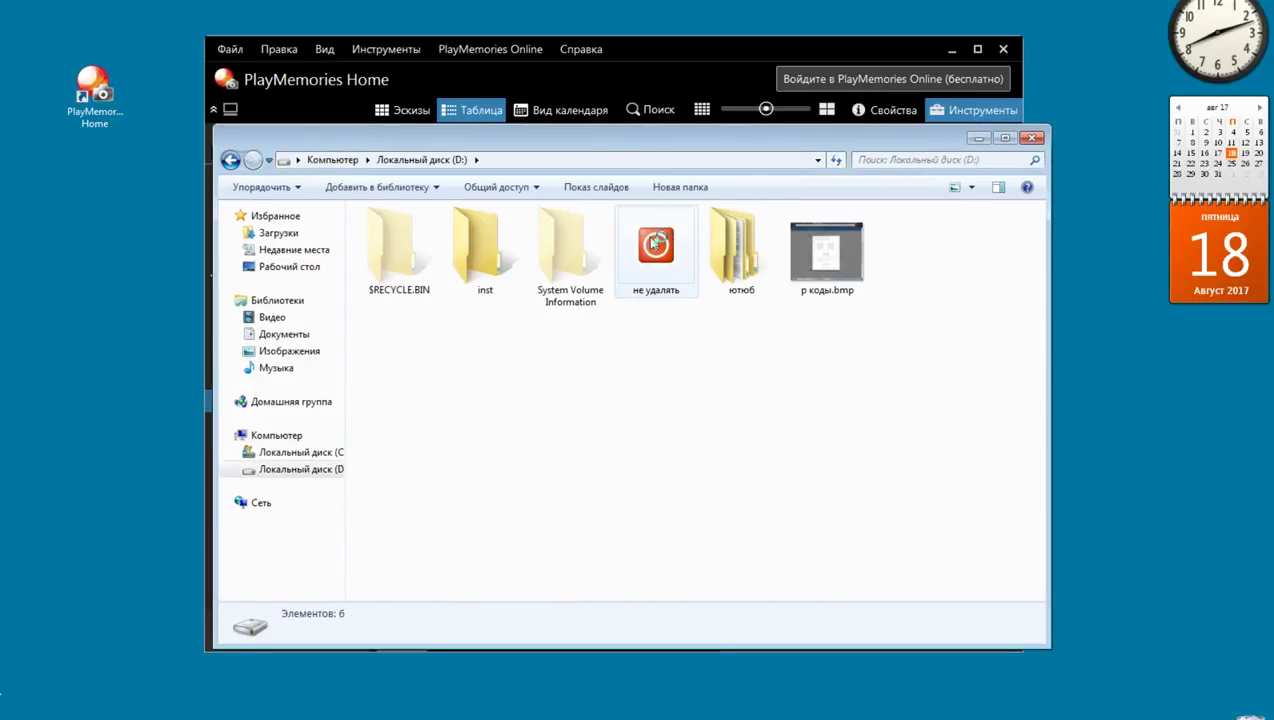
double_click(665, 258)
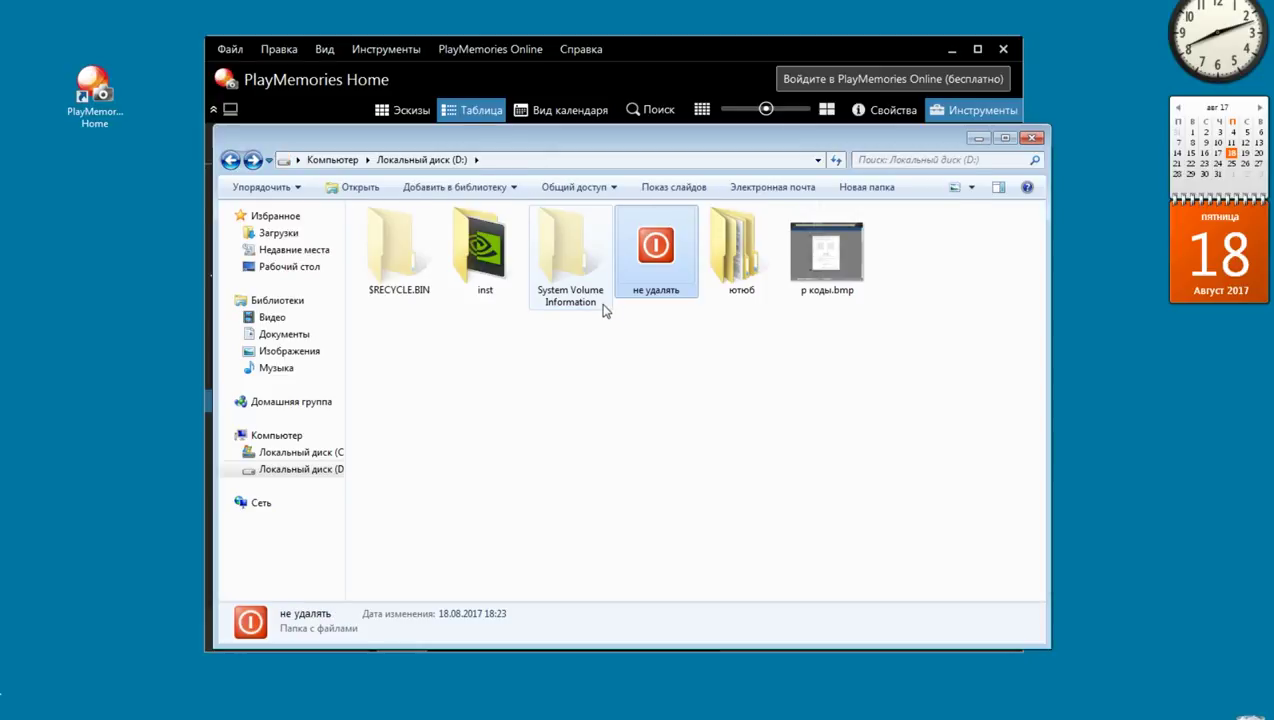
double_click(731, 258)
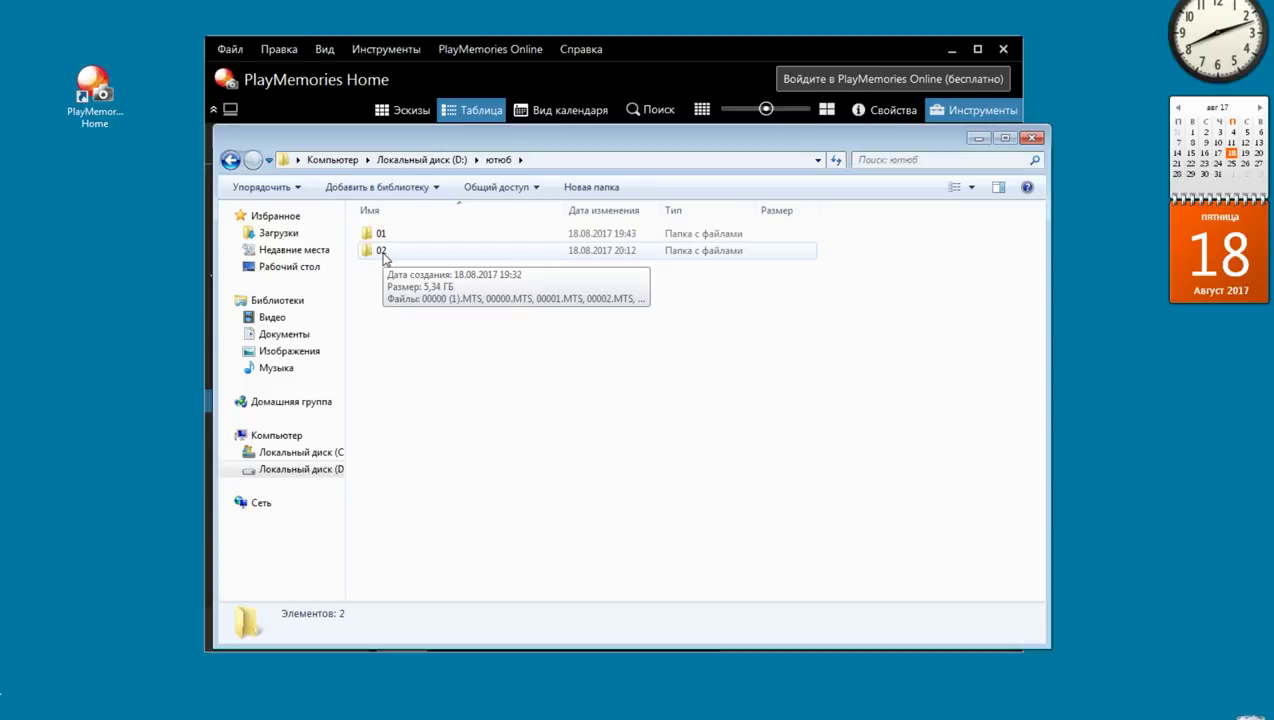
double_click(383, 252)
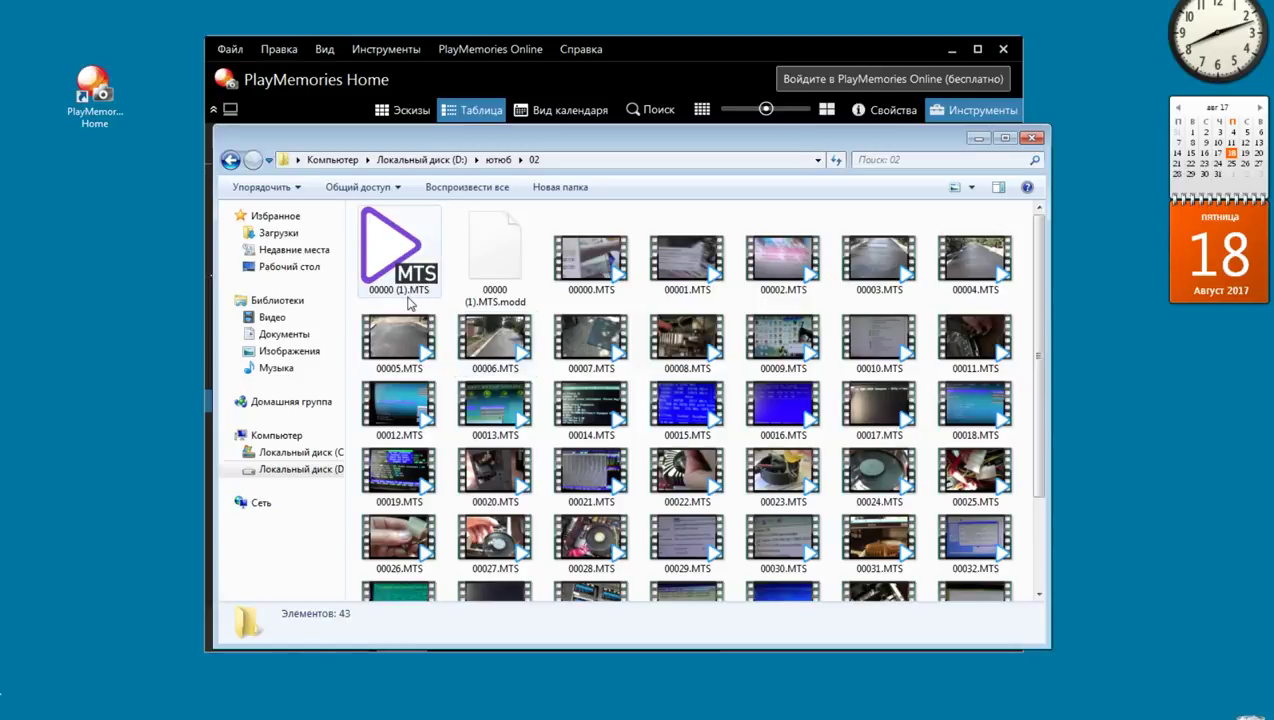
left_click(392, 250)
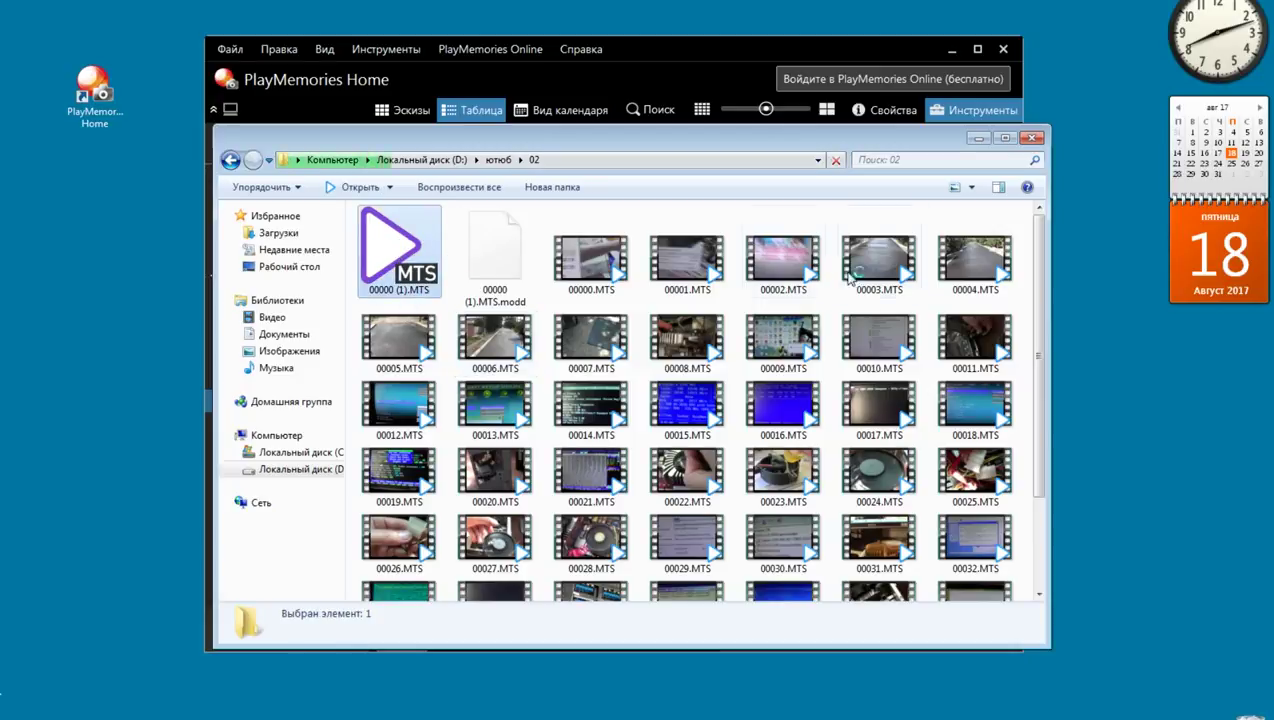